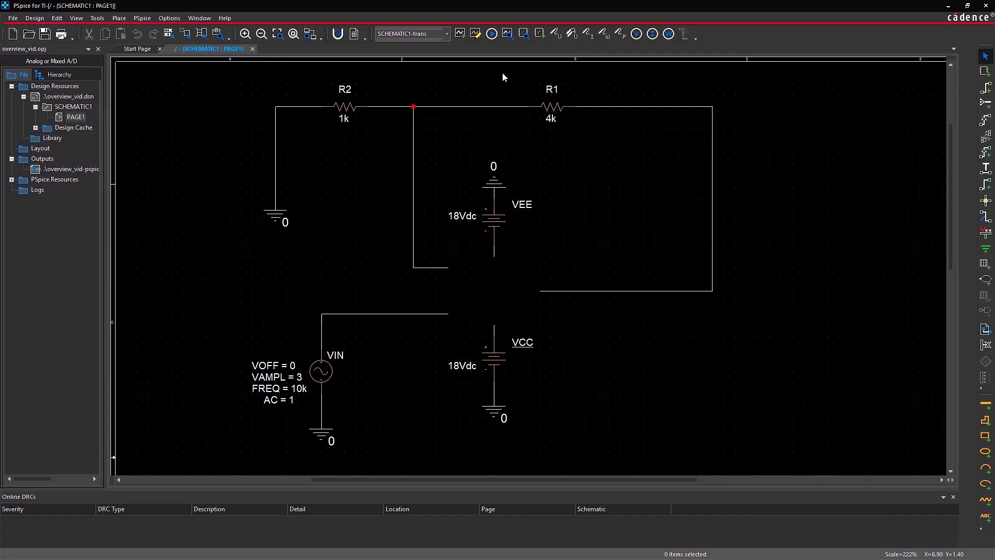
- Place the OPA2990 from Texas Instruments' general-purpose op amps into the circuit as U1
click(520, 37)
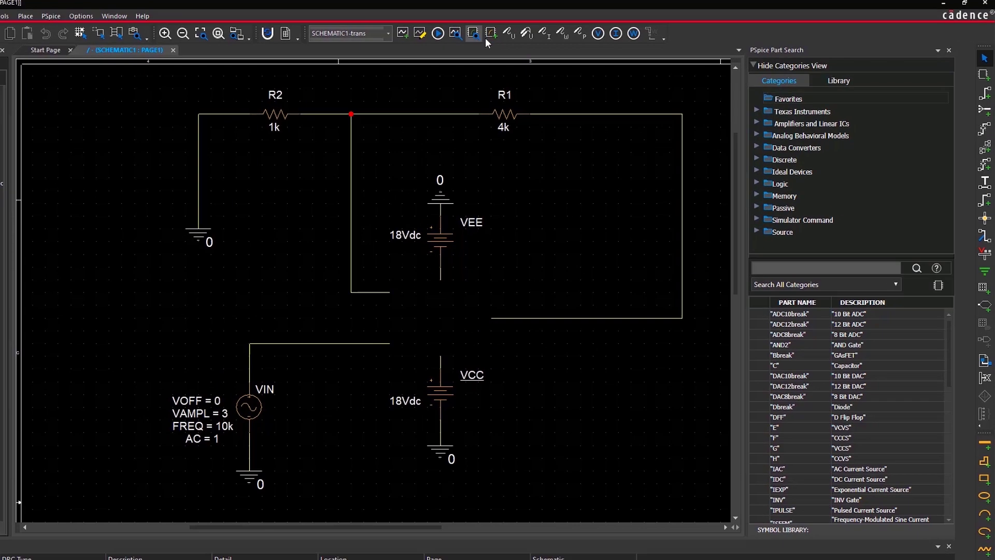
click(780, 105)
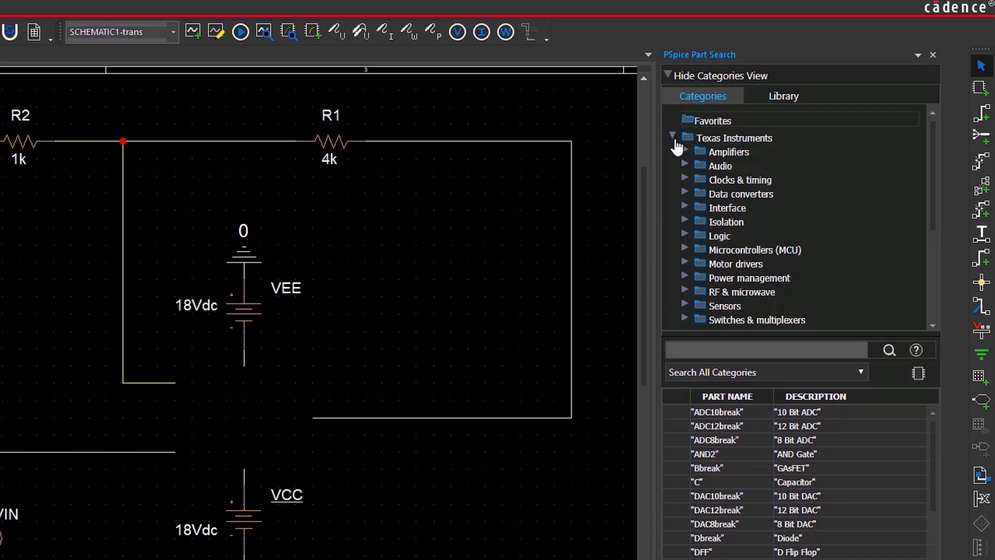
click(684, 151)
click(697, 236)
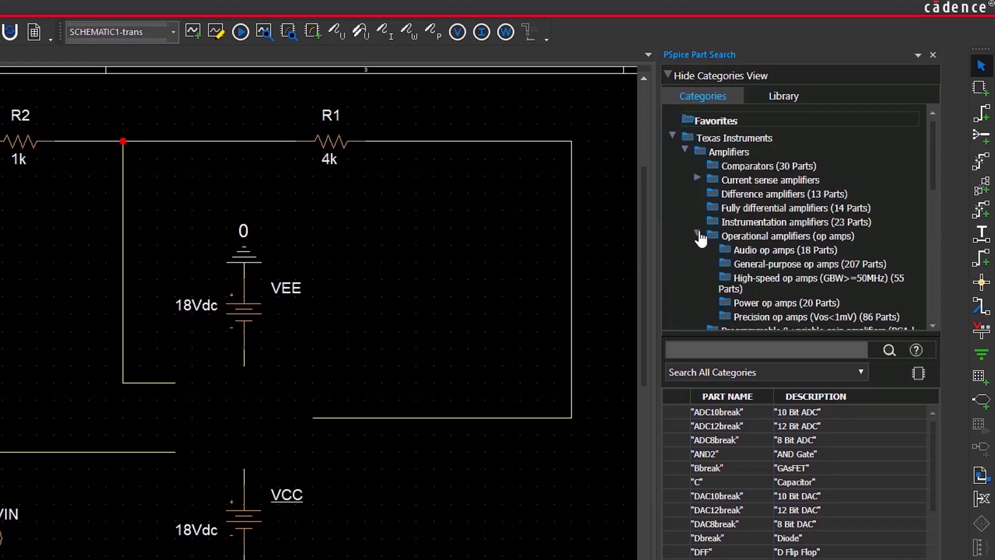
click(747, 264)
drag(932, 226, 933, 391)
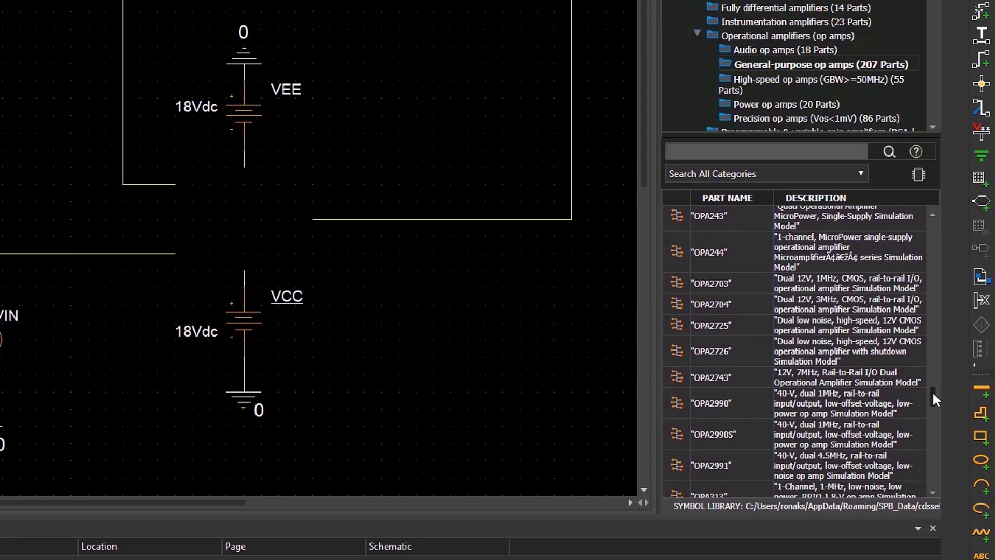
drag(680, 395, 196, 169)
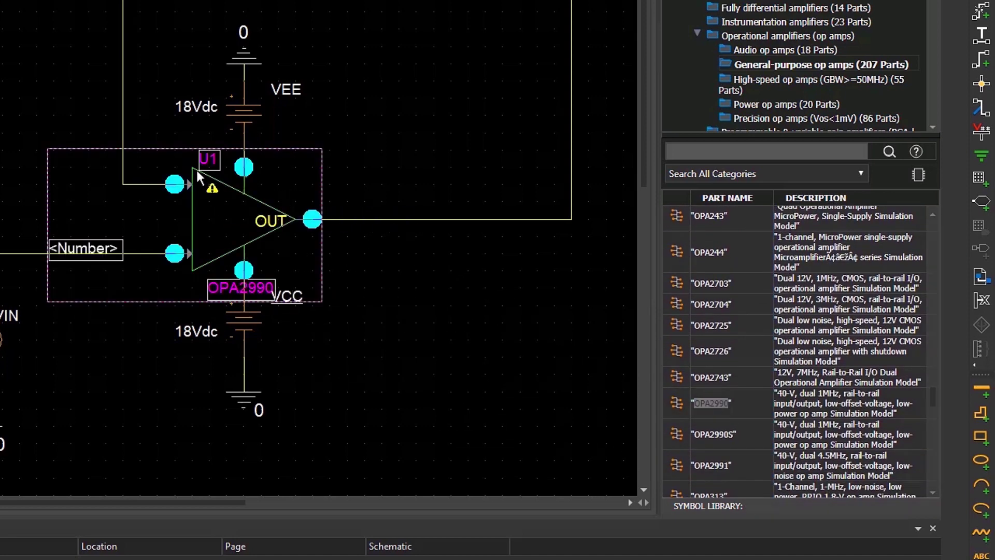
click(342, 171)
- Search for parts matching the 40-V 1MHz description
click(676, 153)
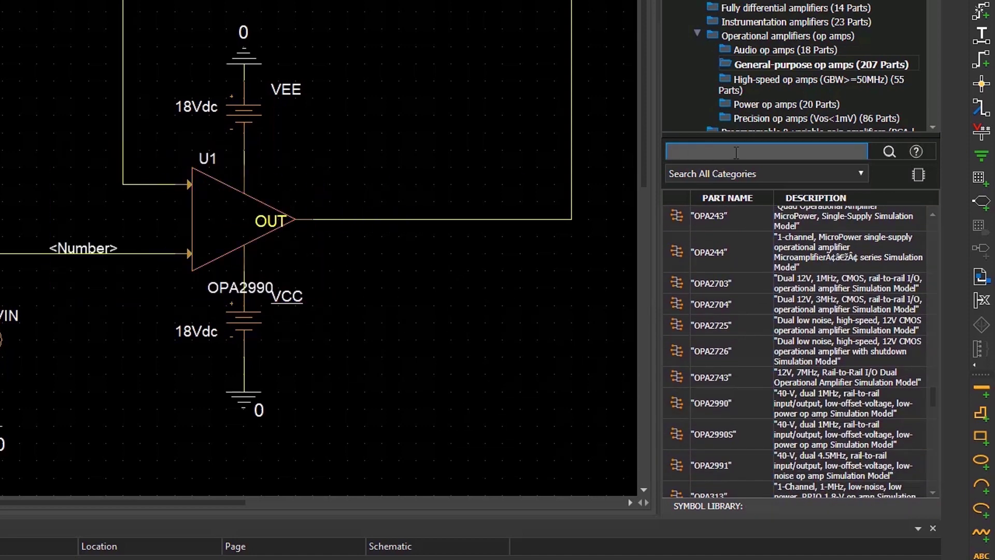
text(OPA2990)
click(890, 152)
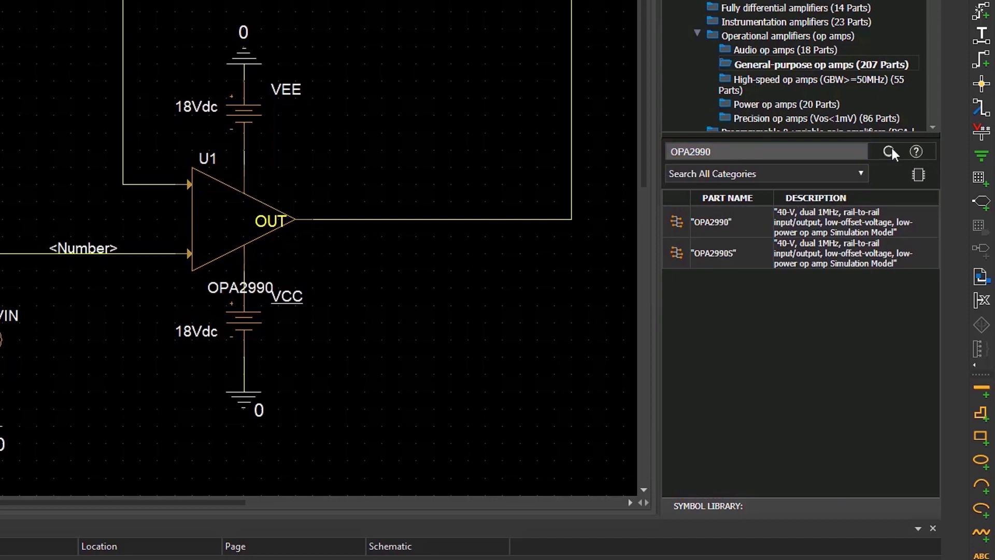
triple_click(794, 150)
text(40-V 1mhz)
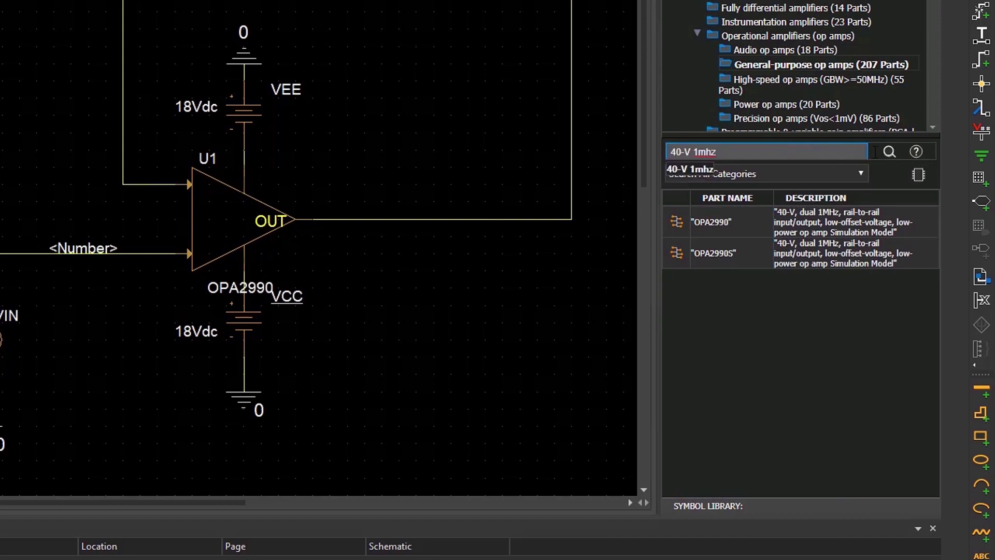
click(889, 151)
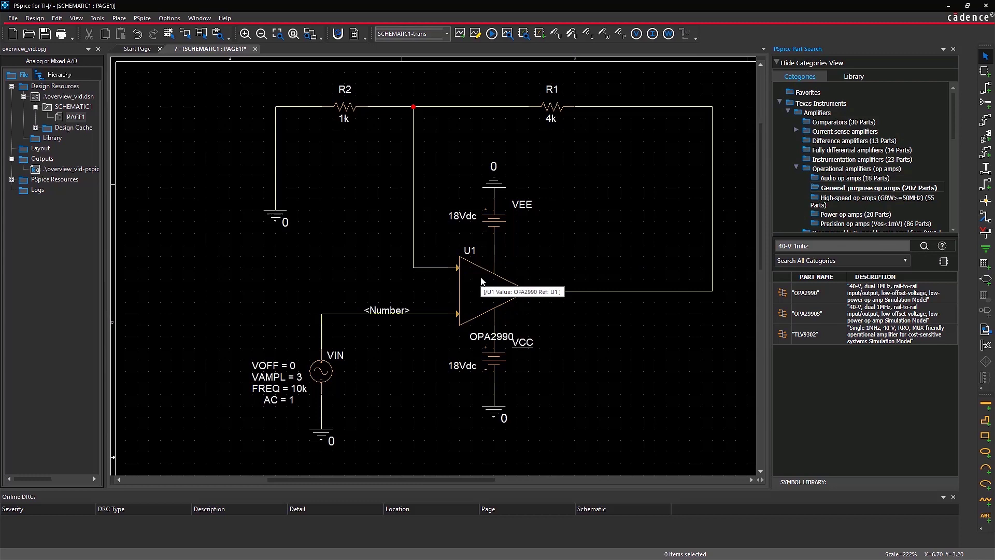
- View U1's OPA2990 PSpice model text, then close it
right_click(482, 281)
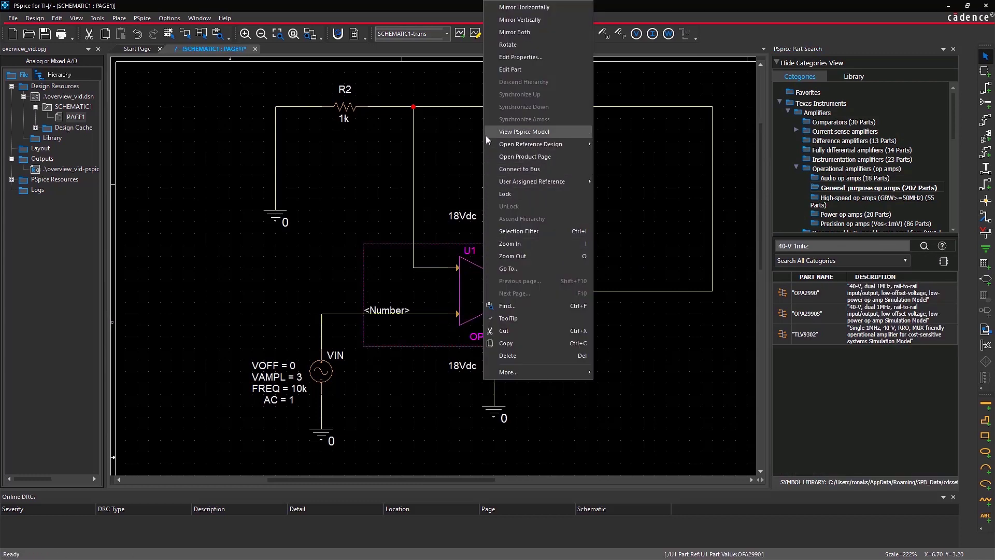
click(514, 132)
scroll(486, 139, down, 2)
scroll(487, 140, down, 6)
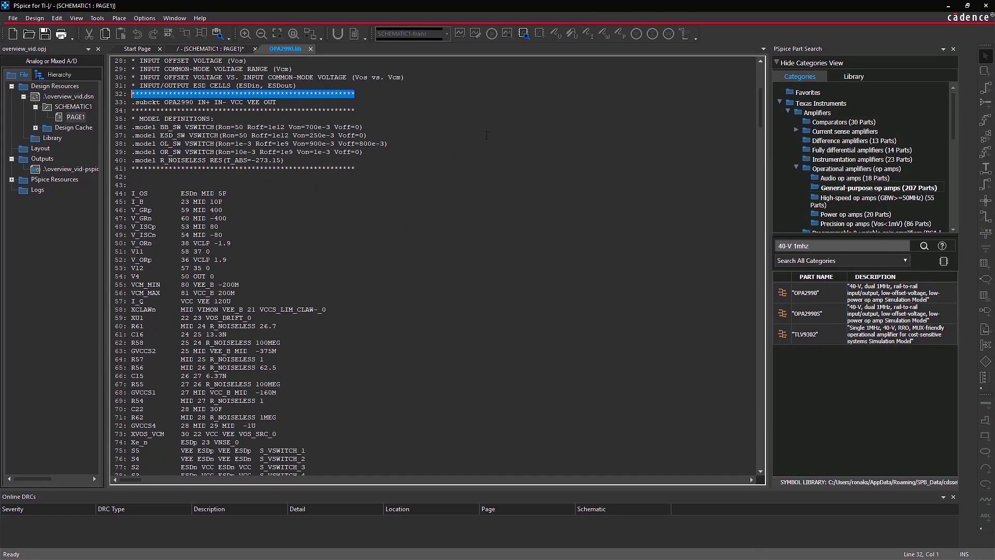
click(311, 49)
- Open the OPA2990 product page and bring up U1's context menu again
right_click(469, 282)
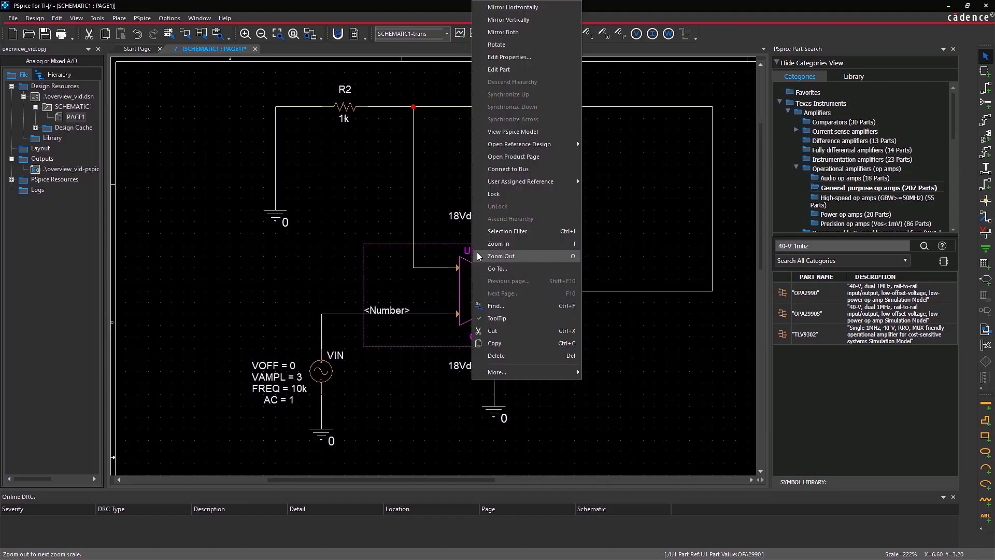
click(476, 156)
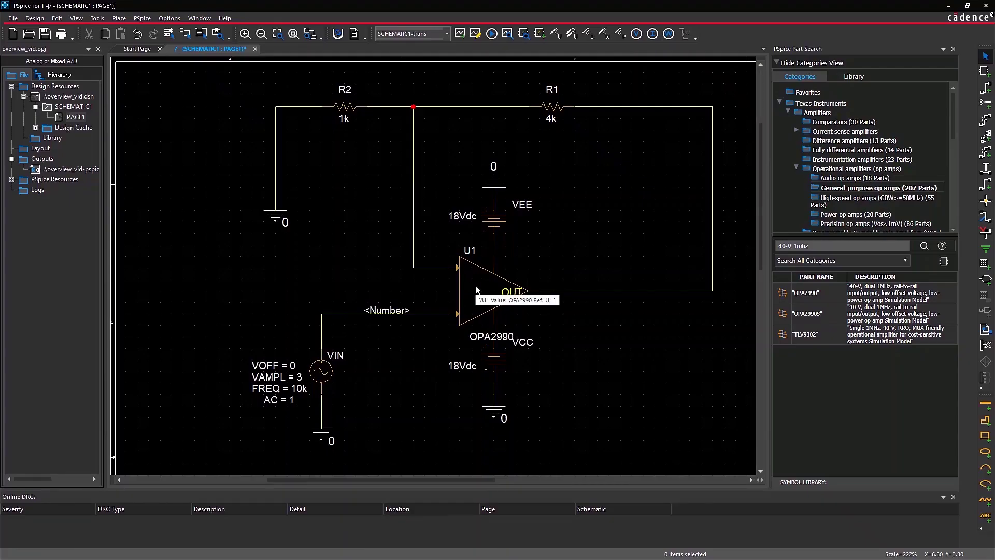
right_click(471, 284)
mouse_move(523, 144)
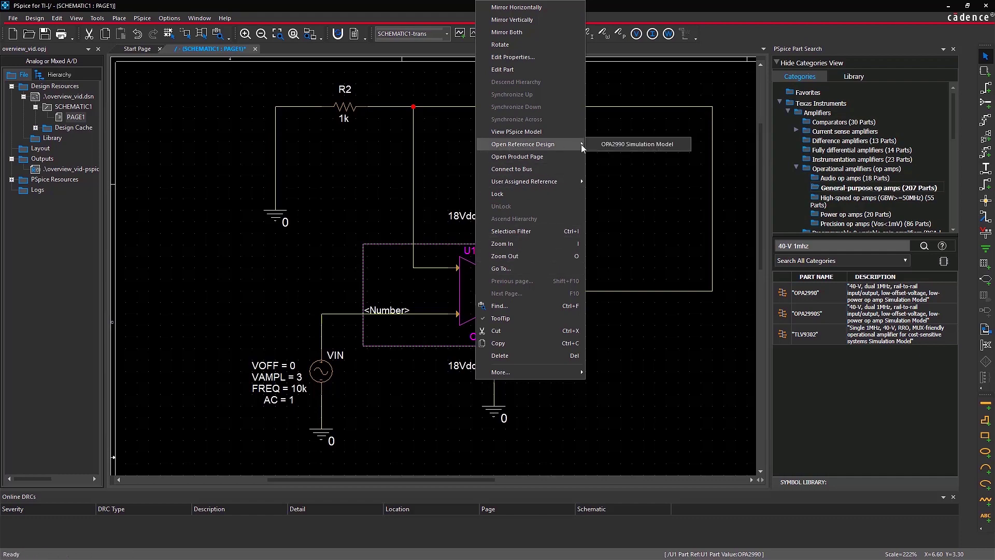
- Open the OPA2990 Simulation Model reference design and run its SCHEMATIC1-trans transient simulation
click(601, 144)
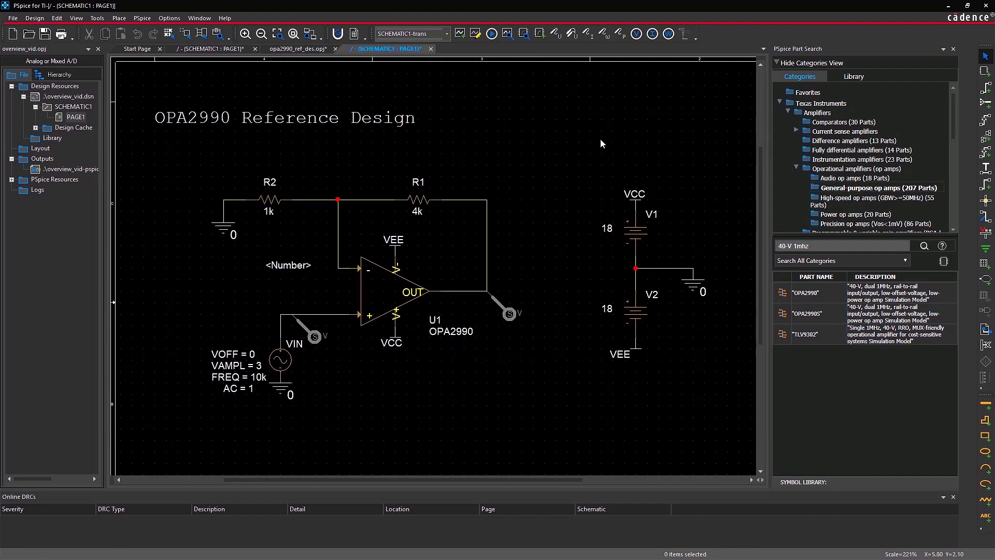
click(446, 34)
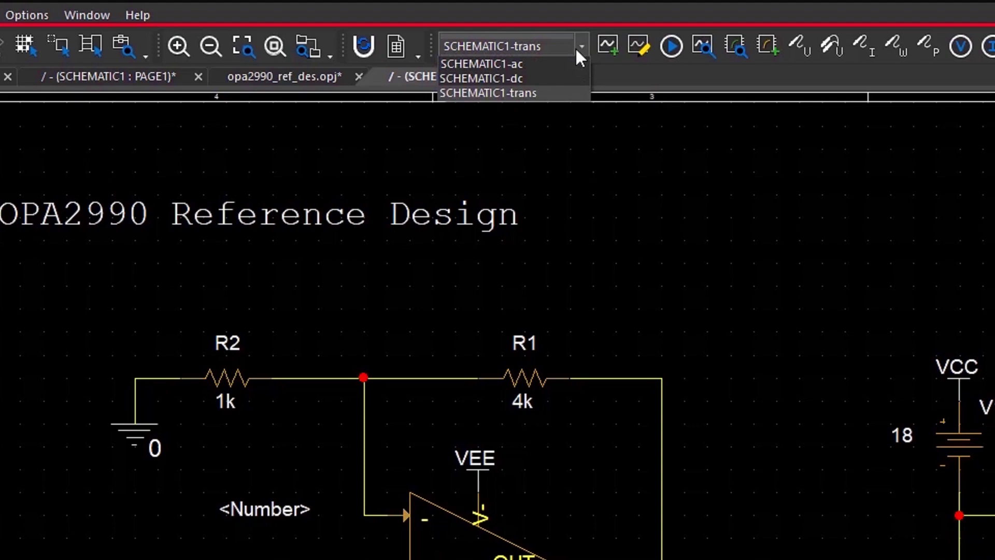
click(579, 55)
click(490, 34)
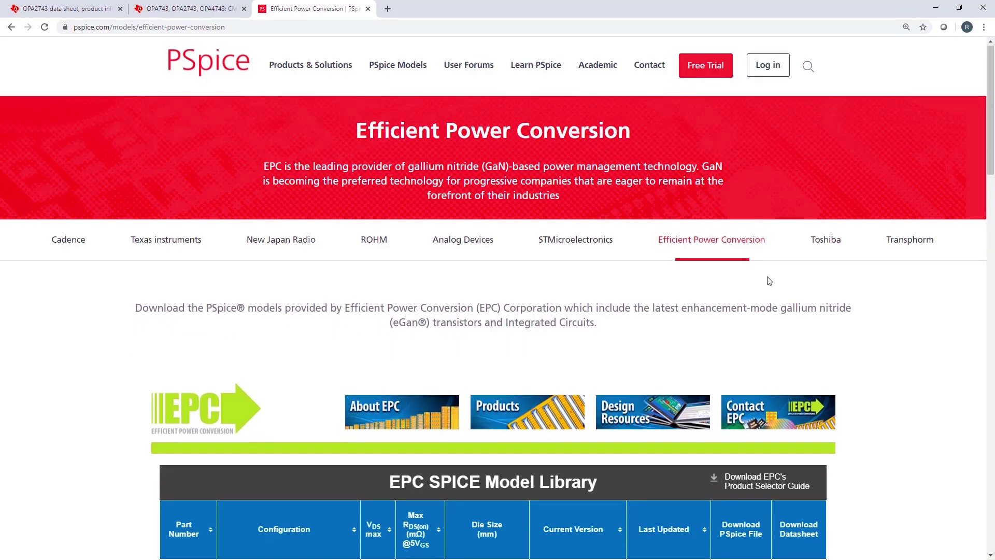
scroll(769, 281, down, 5)
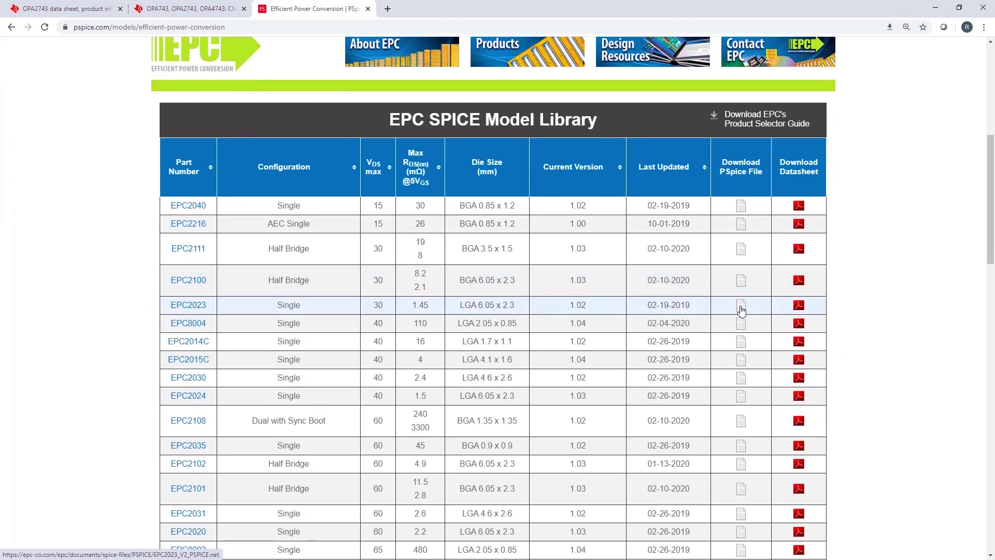
- Download the EPC2023 PSpice file from the EPC model library table
click(740, 305)
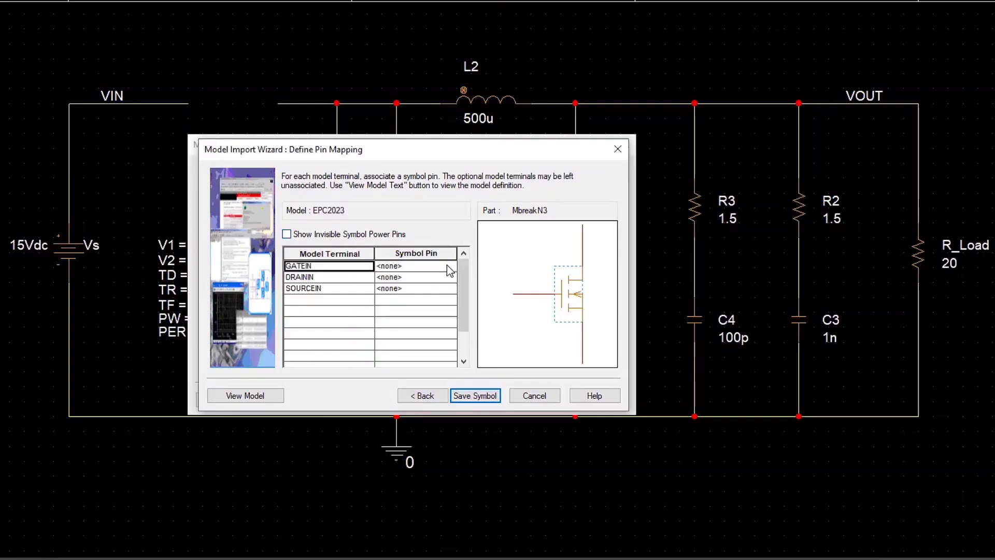
- Map the EPC2023 GATEIN, DRAININ and SOURCEIN terminals to gate, drain and source pins
click(449, 266)
click(444, 302)
click(444, 276)
click(440, 299)
click(433, 333)
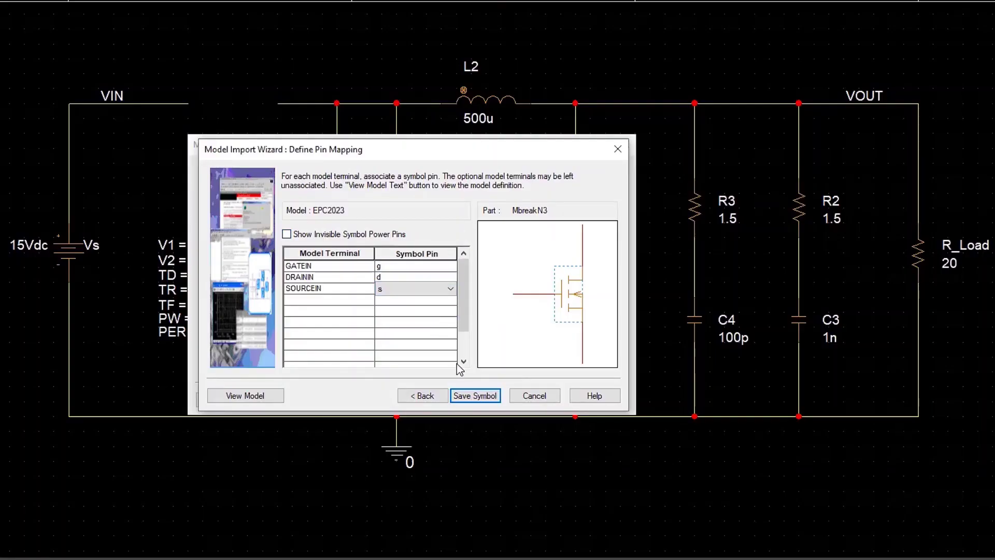
click(473, 393)
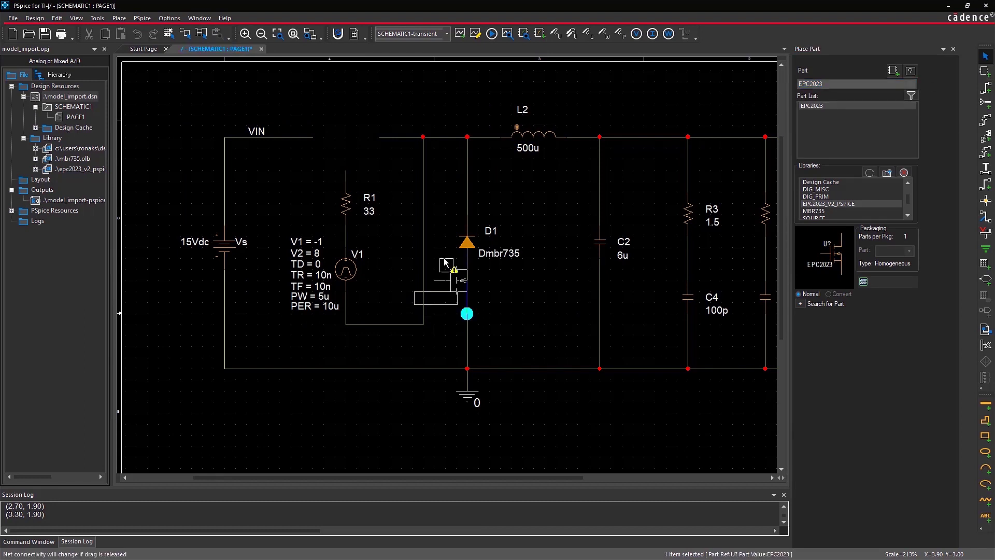
- Rotate EPC2023 and place it as U1 between VIN and the switch node
key(r)
click(346, 144)
key(Escape)
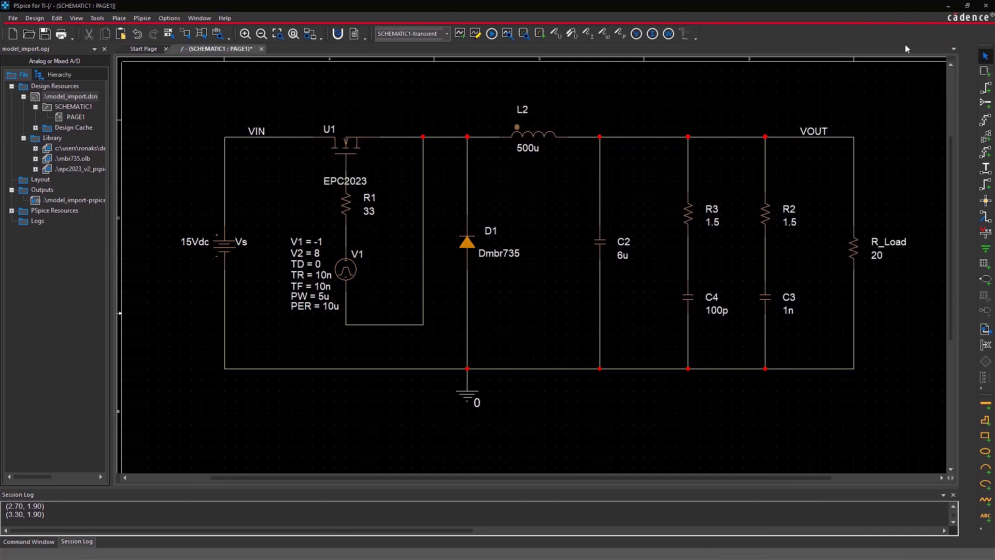
- Add voltage markers on the switch node and VOUT and a D1 current marker, then simulate
click(557, 34)
click(815, 139)
click(426, 140)
key(Escape)
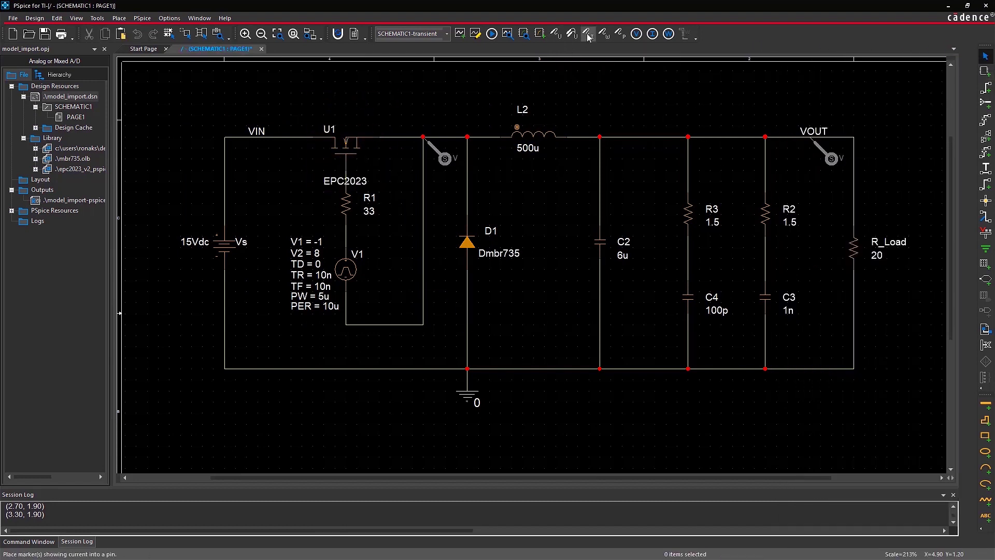
click(467, 261)
click(491, 34)
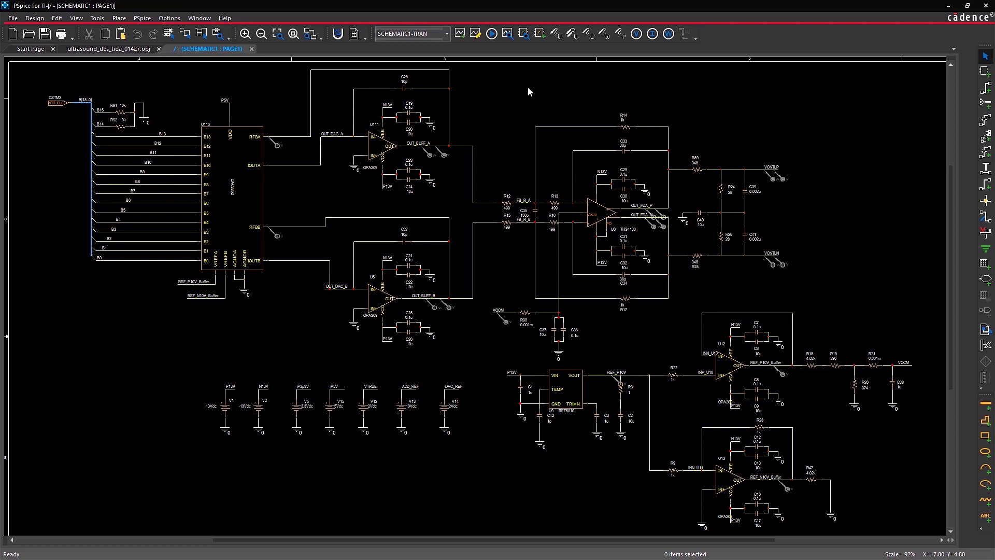
- Keep the Time Domain (Transient) analysis with Run To Time 1u, then run the simulation
click(476, 35)
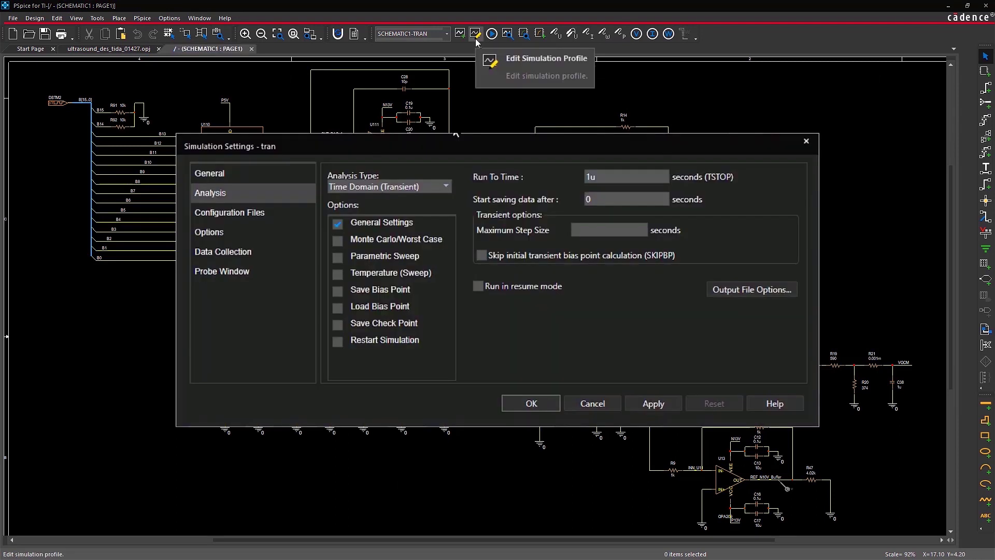
click(449, 189)
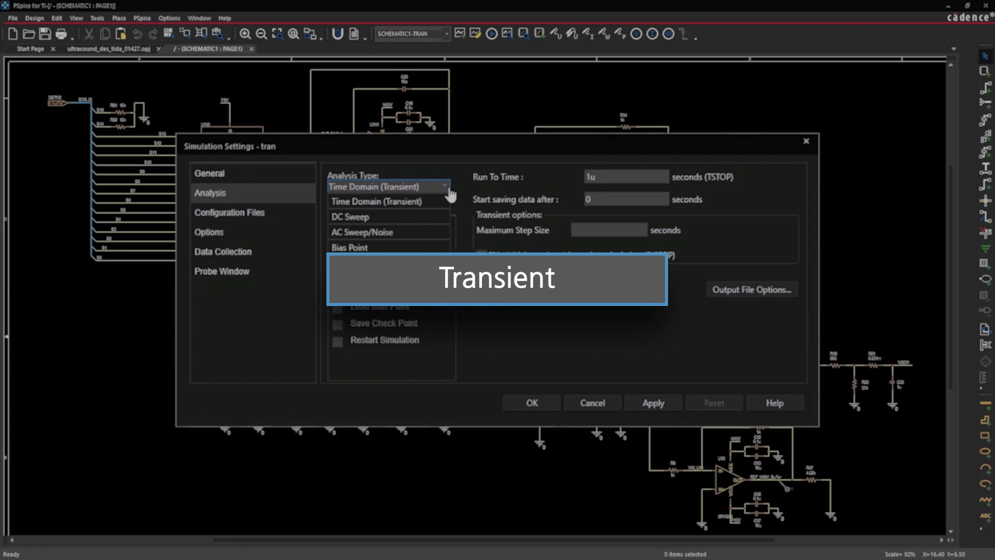
click(448, 191)
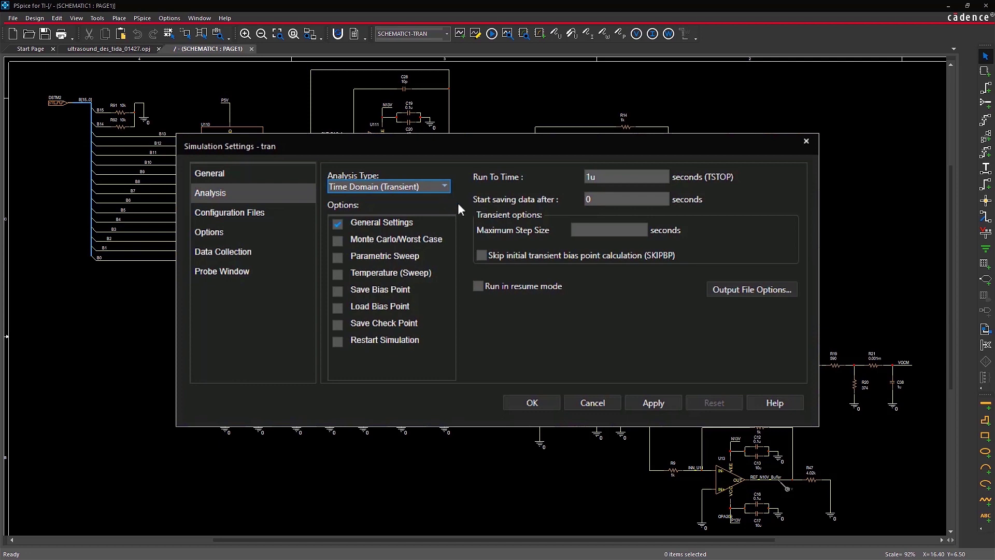
click(533, 403)
click(493, 33)
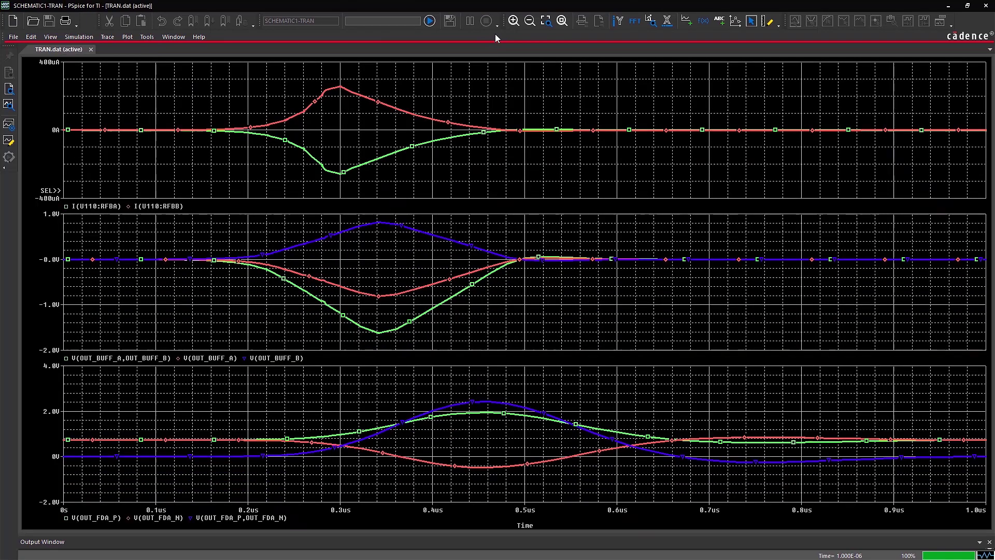
- Place an early Cursor 1 and a later Cursor 2 on the I(U110:RFBB) trace
click(755, 23)
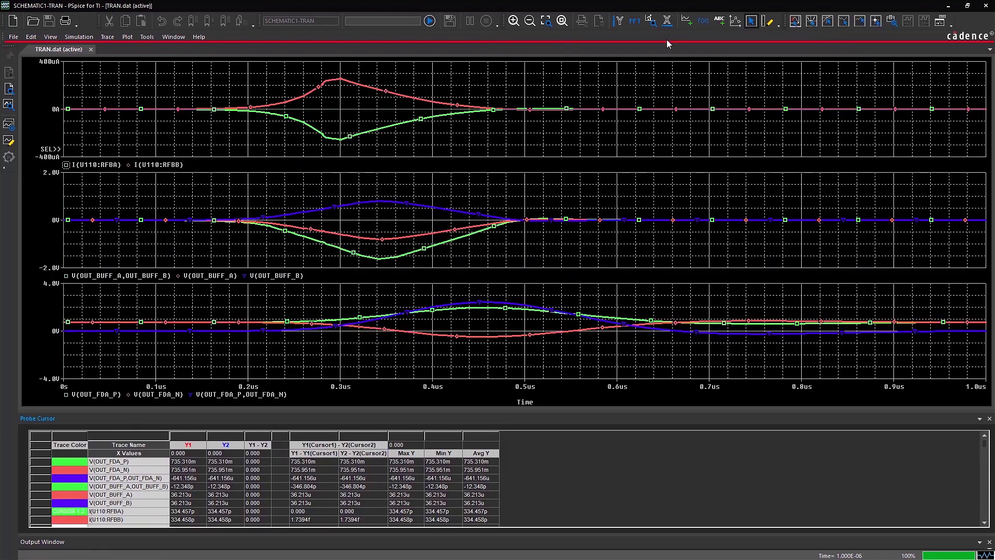
click(280, 92)
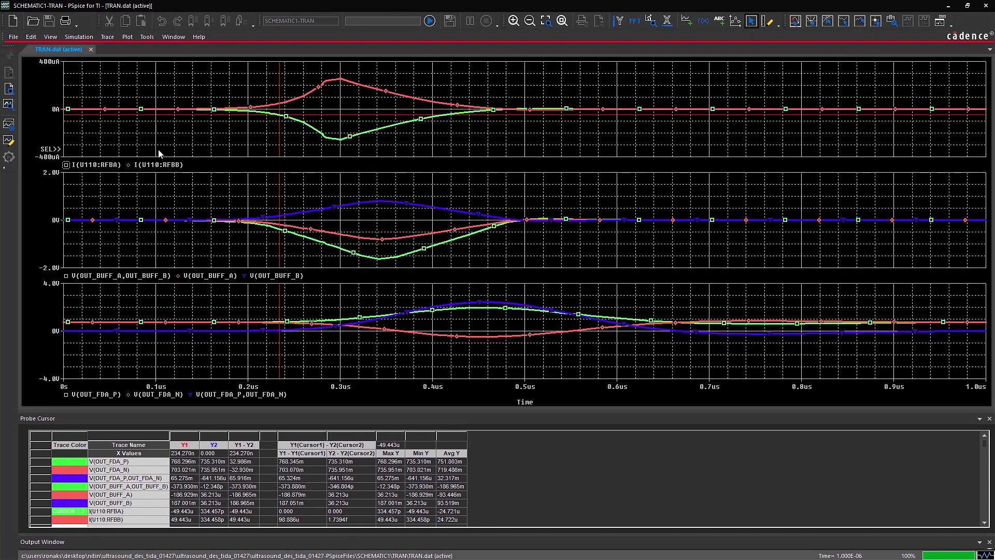
click(129, 166)
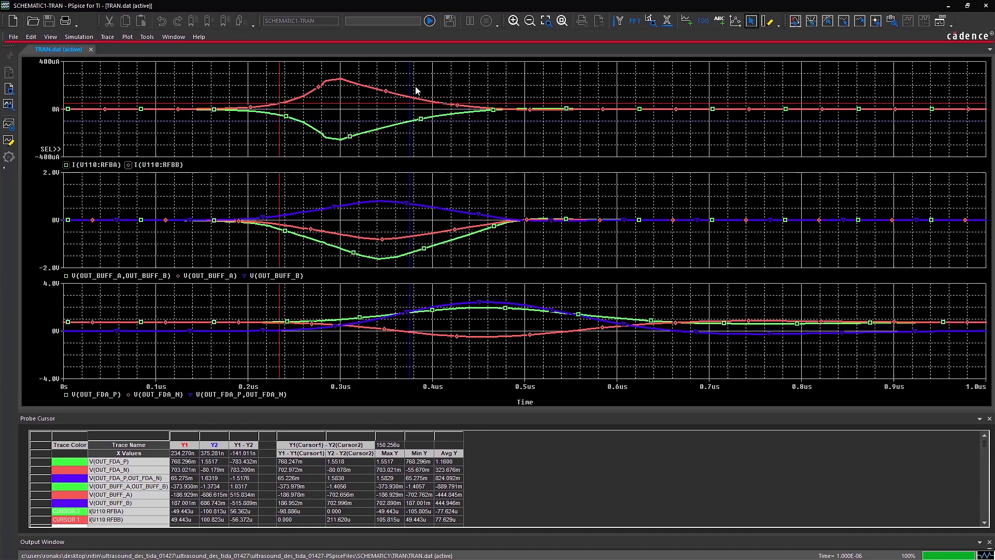
right_click(487, 95)
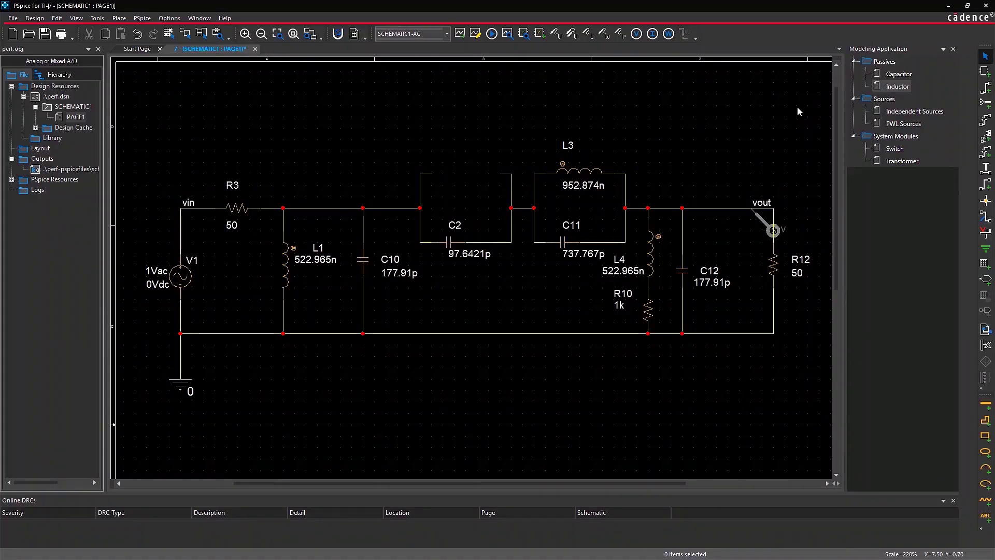
- Place a 125 nH Coilcraft RF inductor as L5 above C2 and rerun the simulation
double_click(893, 89)
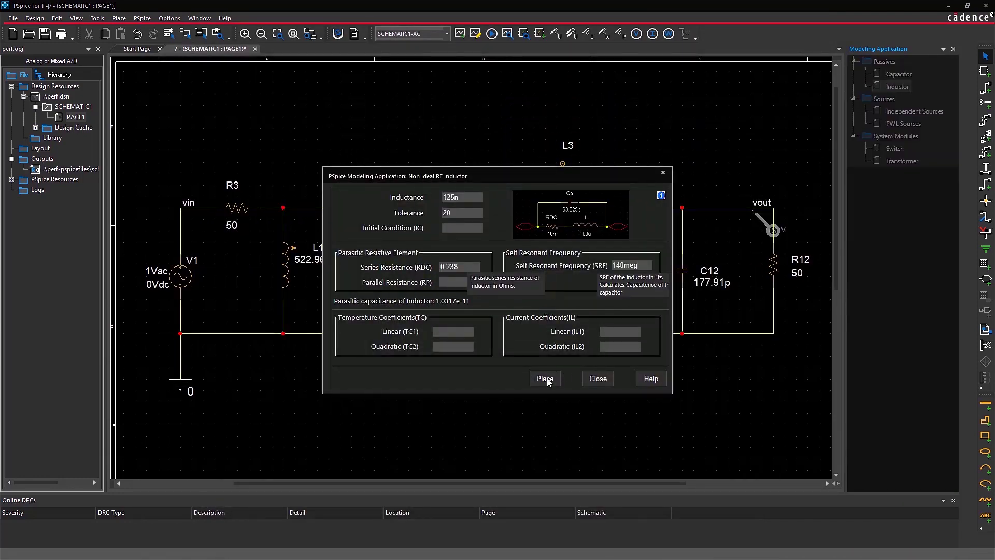
click(545, 379)
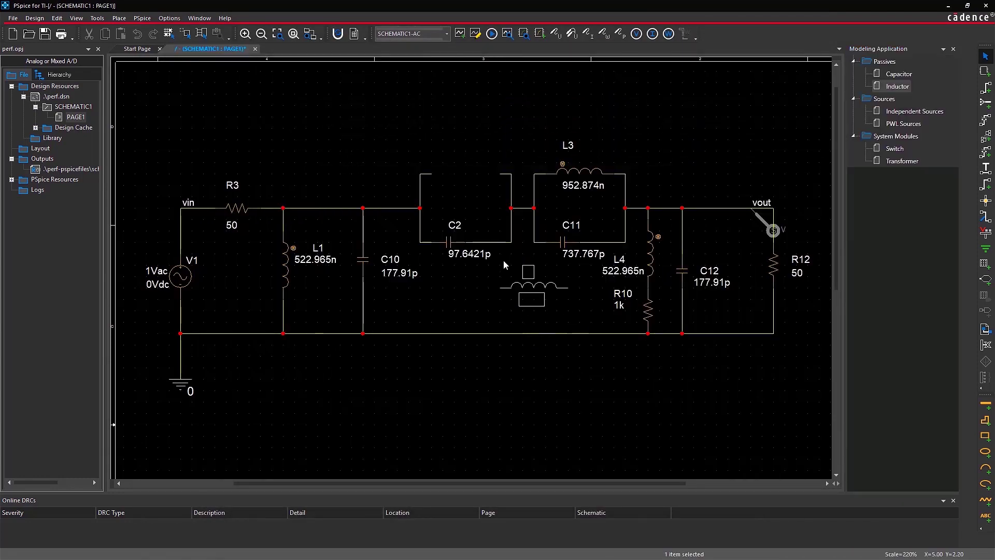
click(420, 173)
click(423, 153)
click(490, 35)
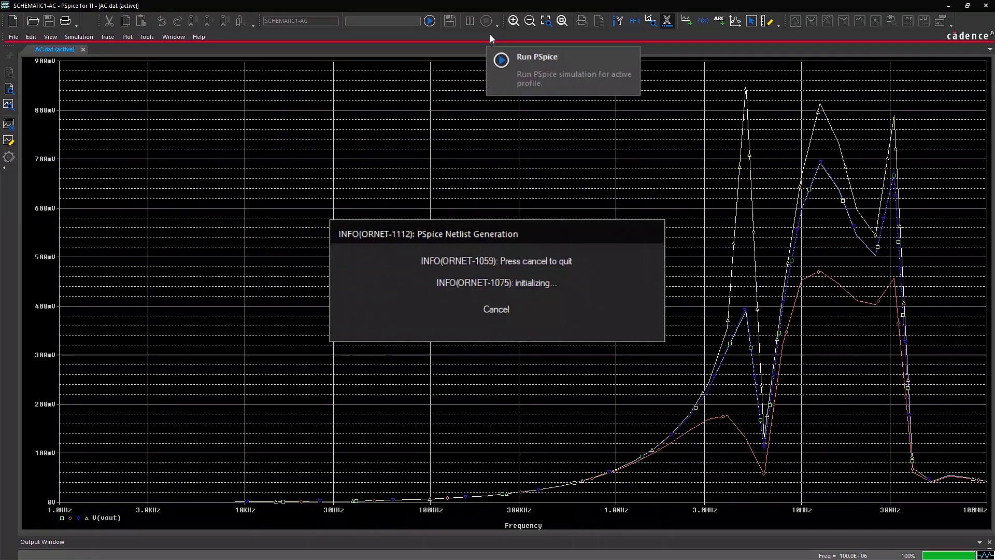
- Start a Performance Analysis of the simulation results
click(107, 36)
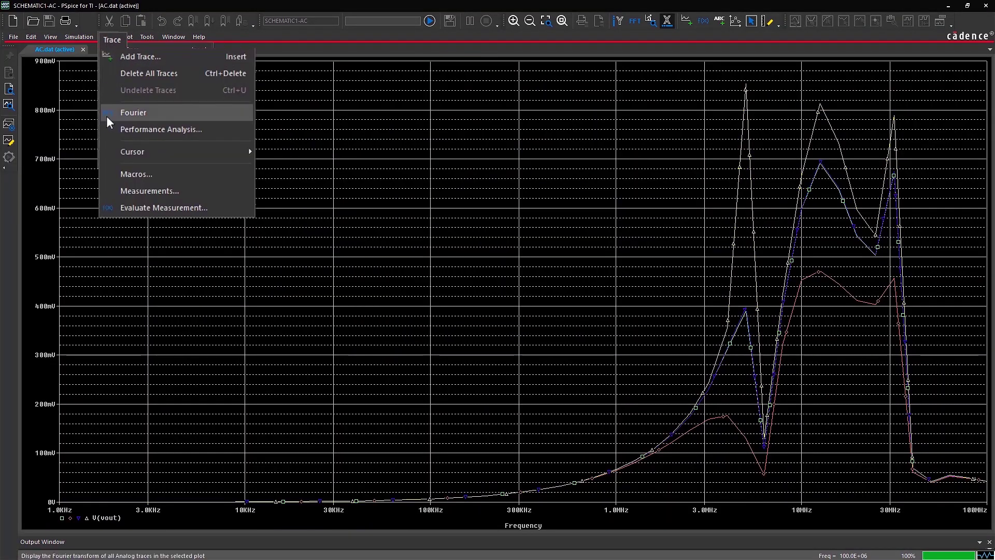
click(109, 127)
key(Return)
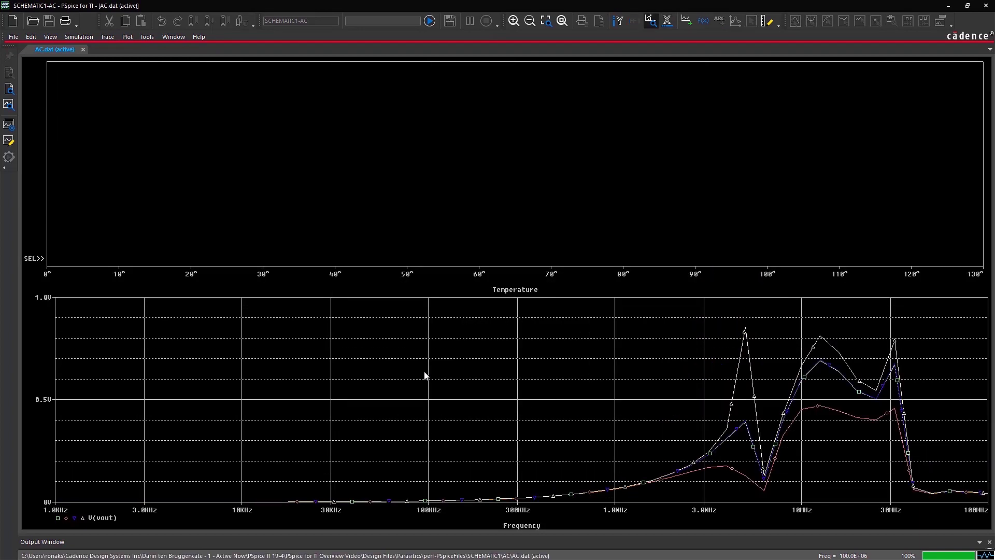
- Add a Bandwidth(V(vout),1) trace and make the frequency response plot active
click(684, 21)
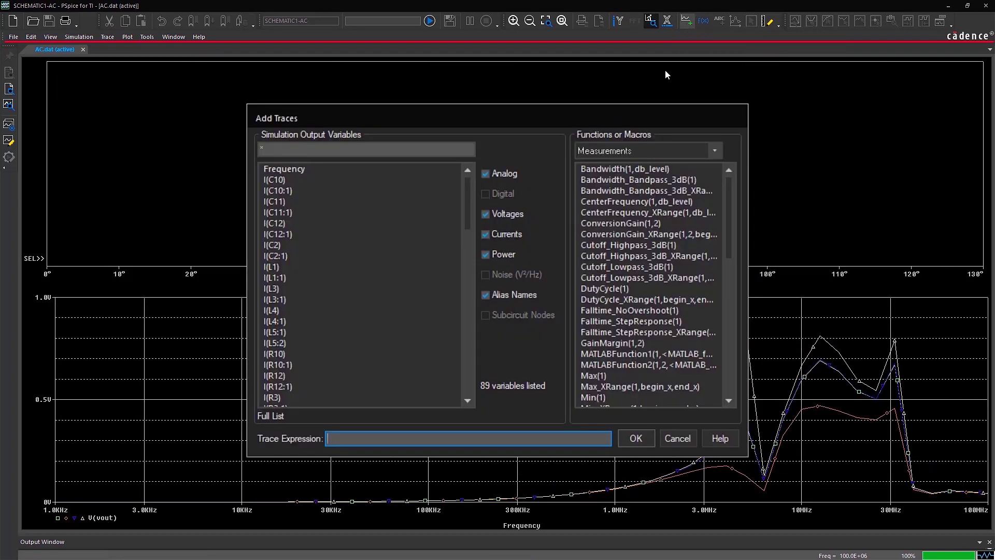
click(662, 169)
scroll(459, 208, down, 3)
scroll(457, 260, down, 5)
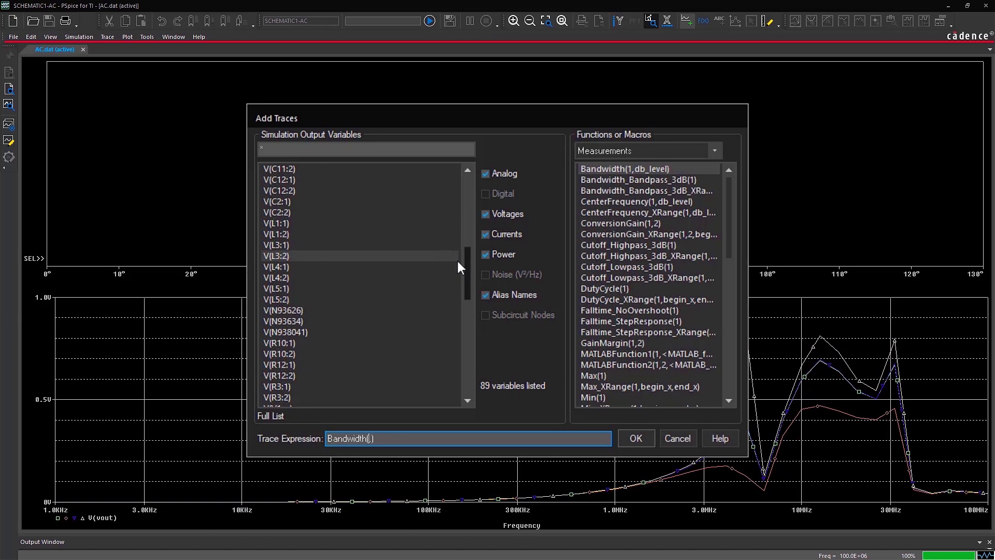
scroll(437, 292, down, 4)
click(368, 363)
text(1)
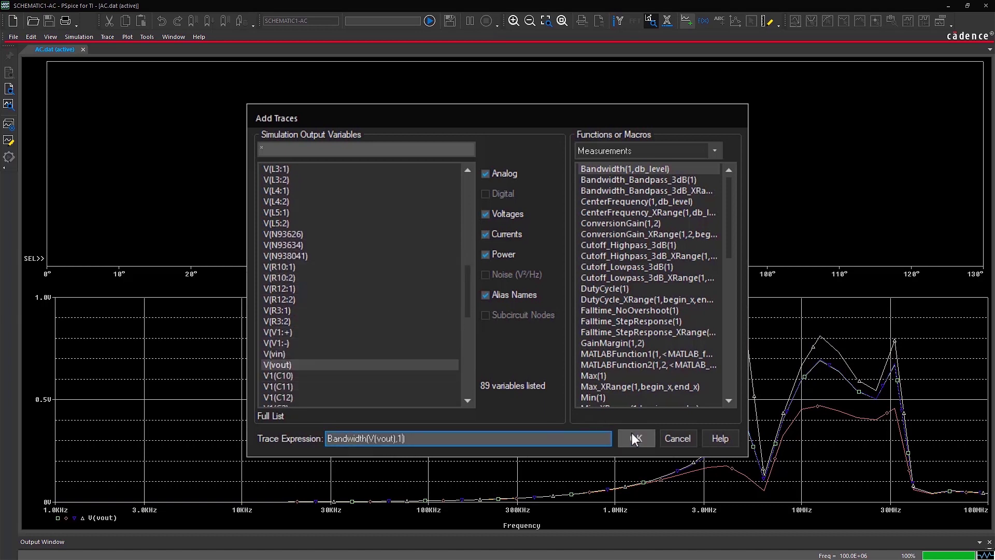
click(634, 438)
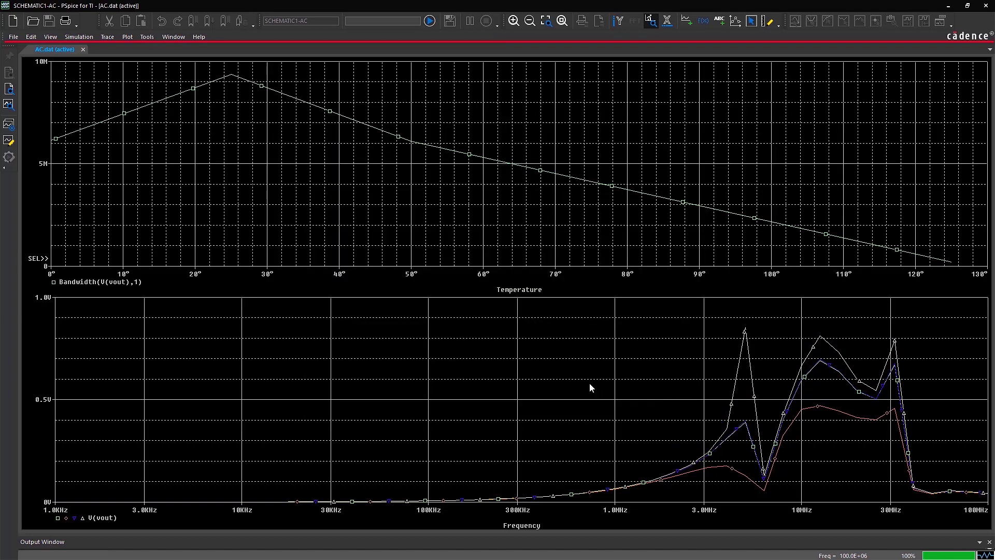
click(590, 383)
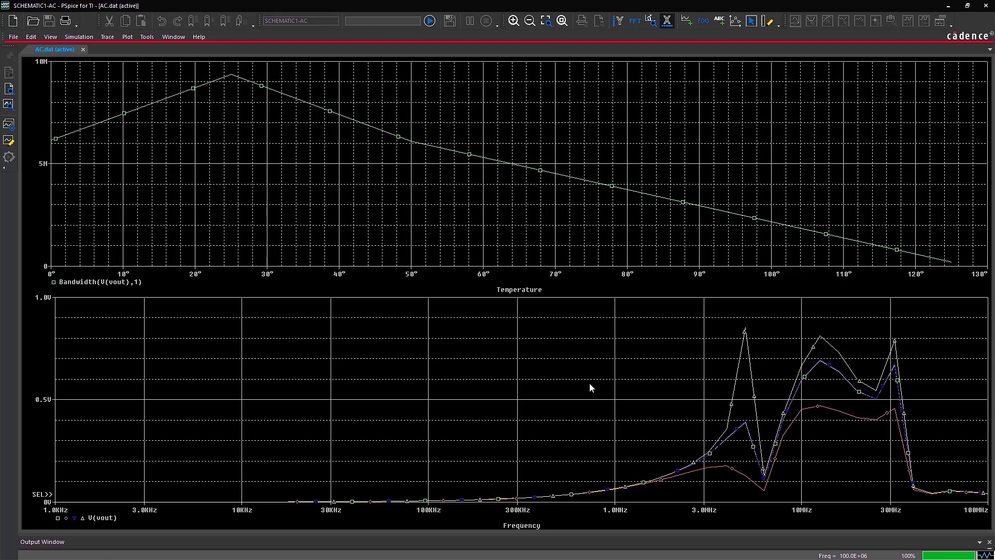